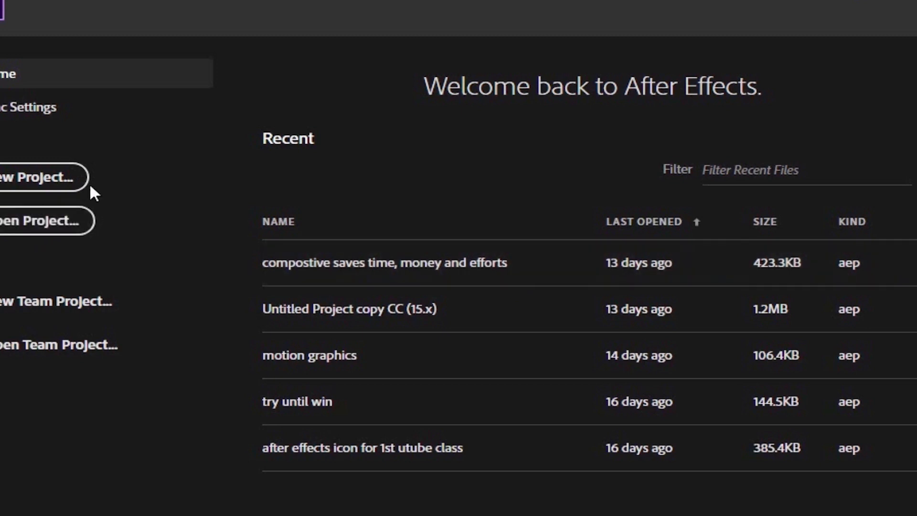
- Start a new project and create a composition with the HDTV 1080 25 preset at 1920 x 1080 px, 20 seconds long
left_click(27, 185)
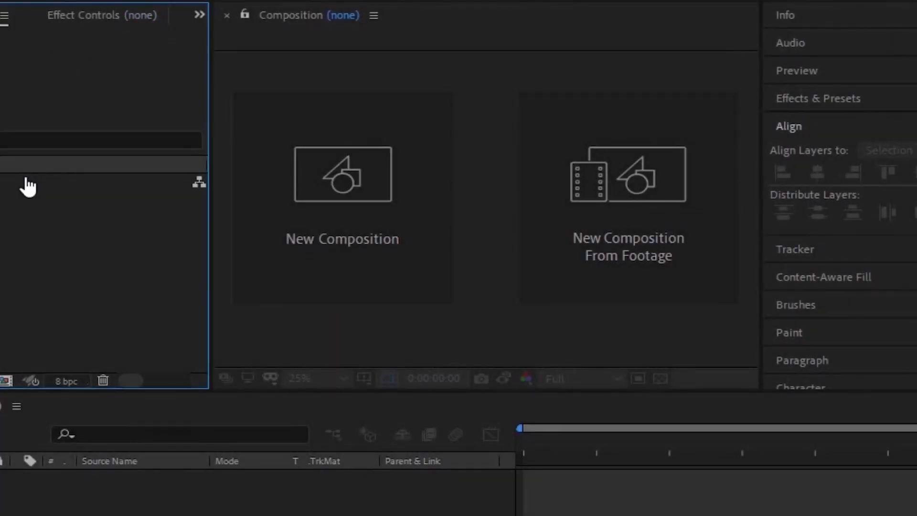
left_click(414, 284)
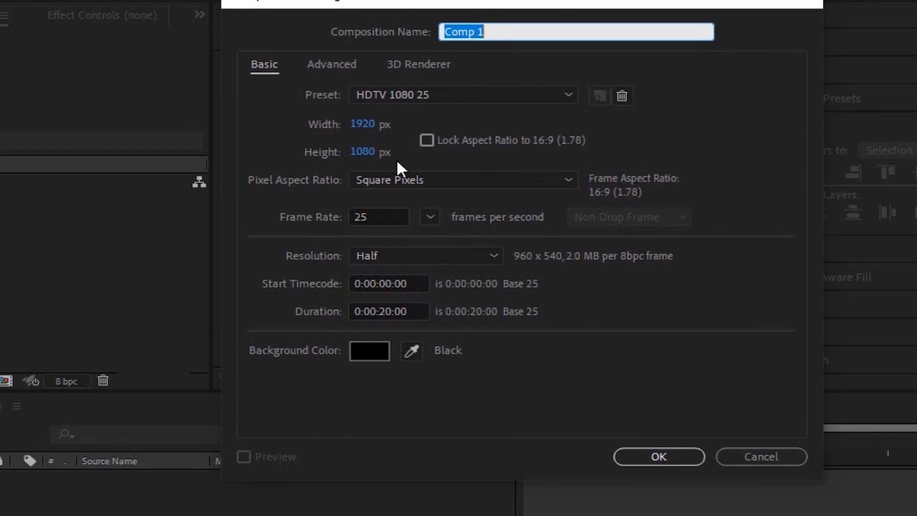
left_click(682, 457)
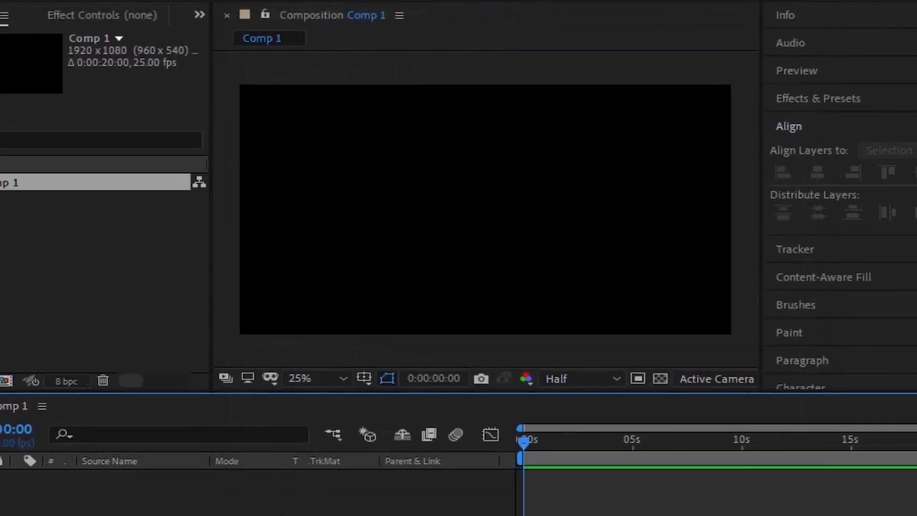
right_click(235, 506)
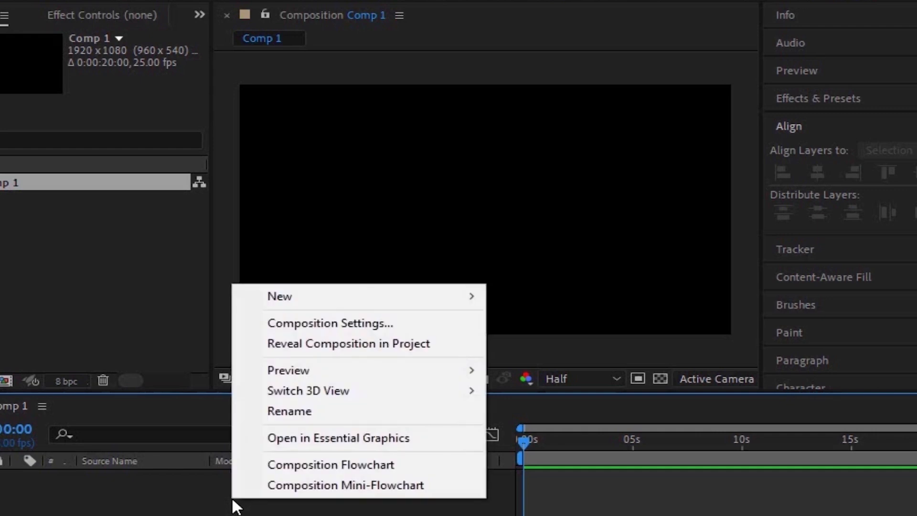
mouse_move(437, 299)
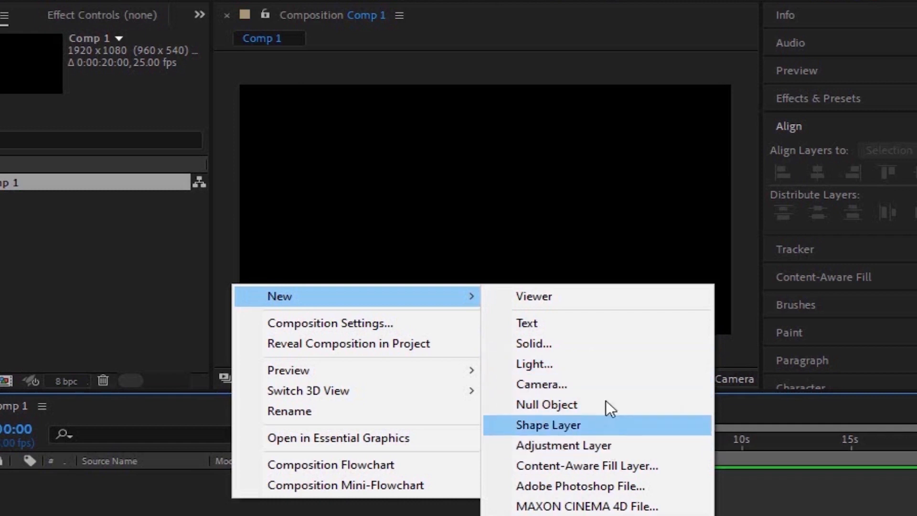
left_click(600, 342)
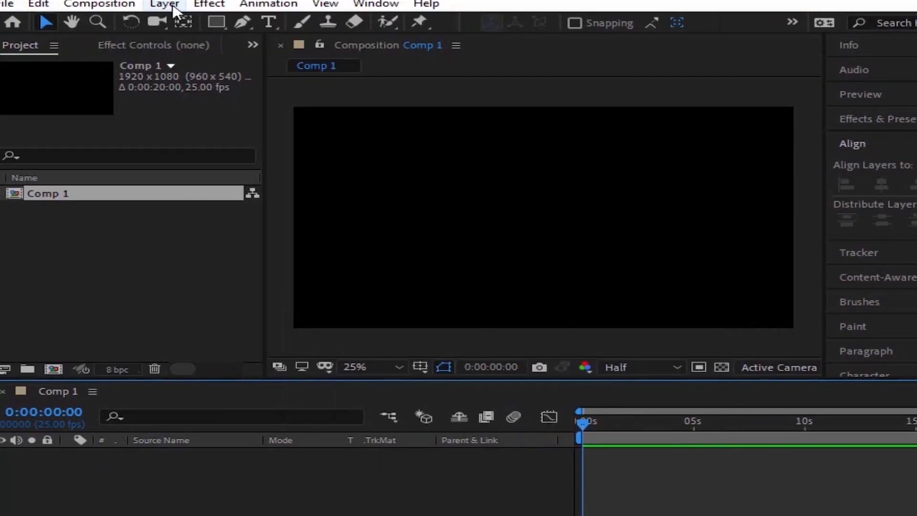
- Add a 1920 x 1080 px solid layer to the composition with the light blue colour 7797E0
left_click(164, 4)
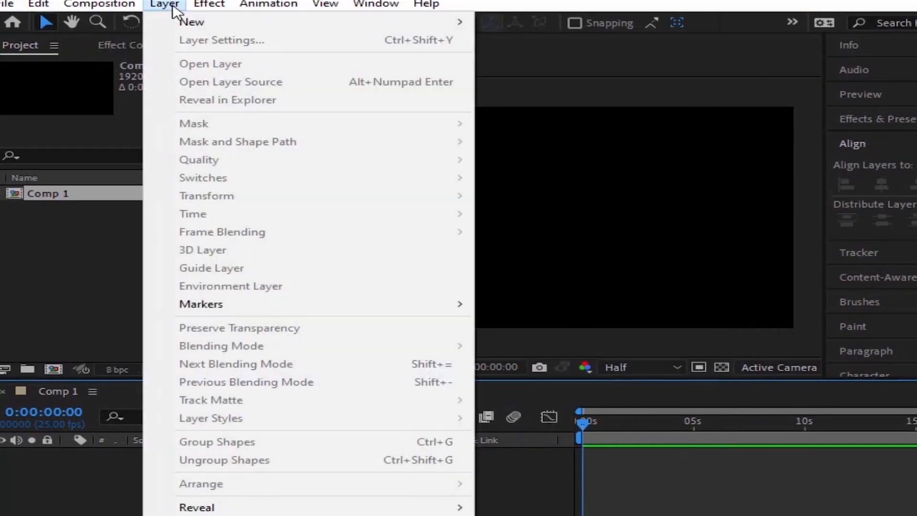
mouse_move(187, 22)
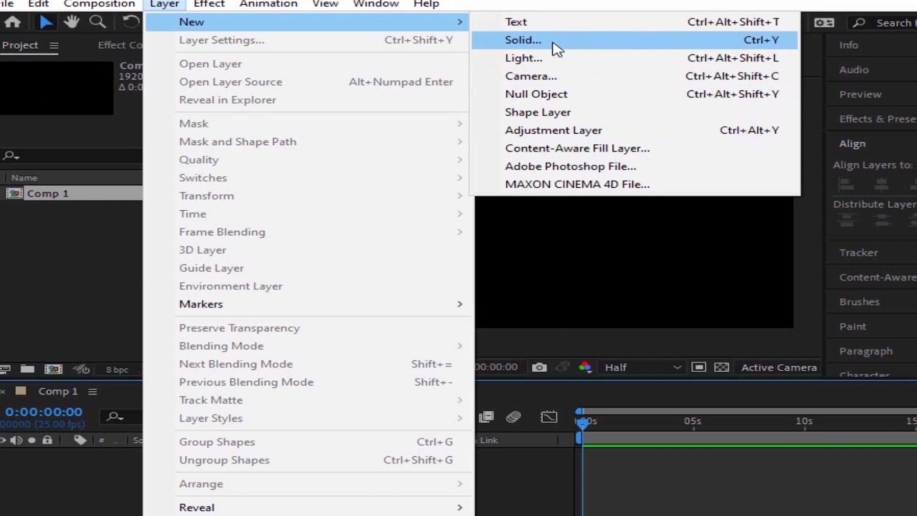
left_click(760, 48)
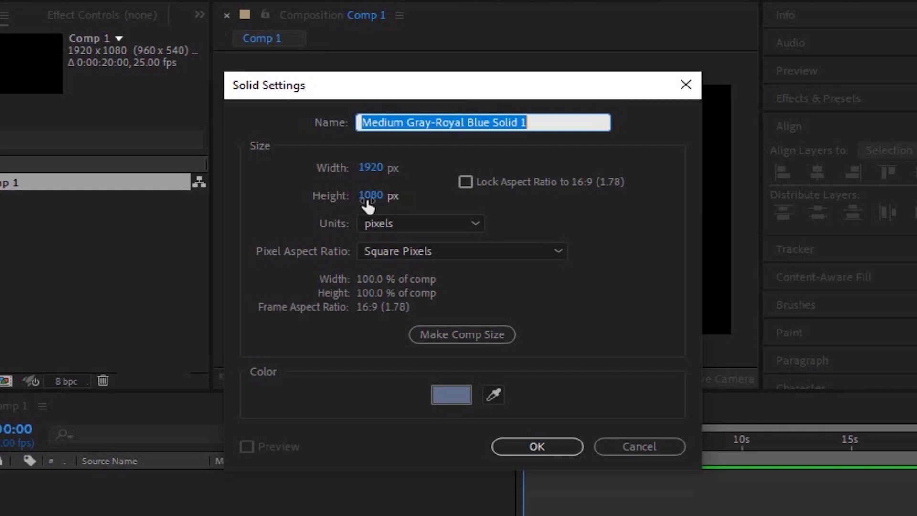
left_click(448, 396)
left_click(216, 120)
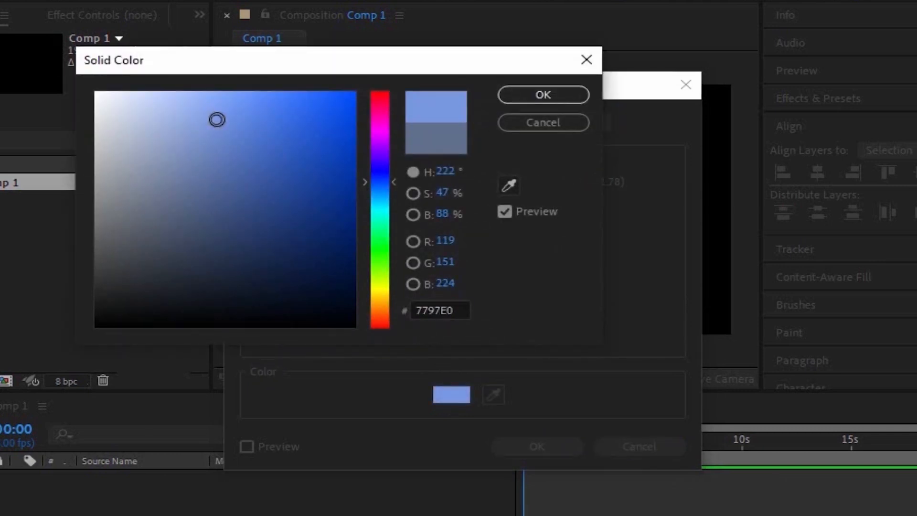
left_click(523, 98)
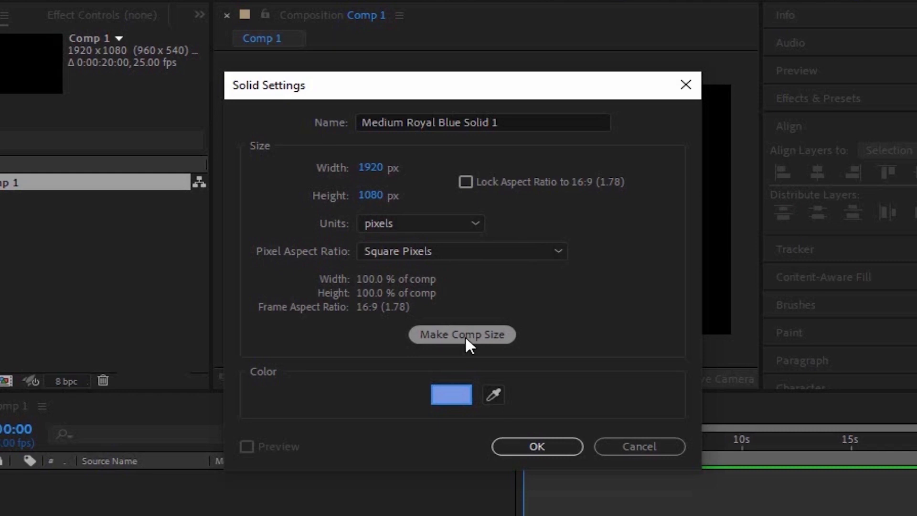
left_click(542, 447)
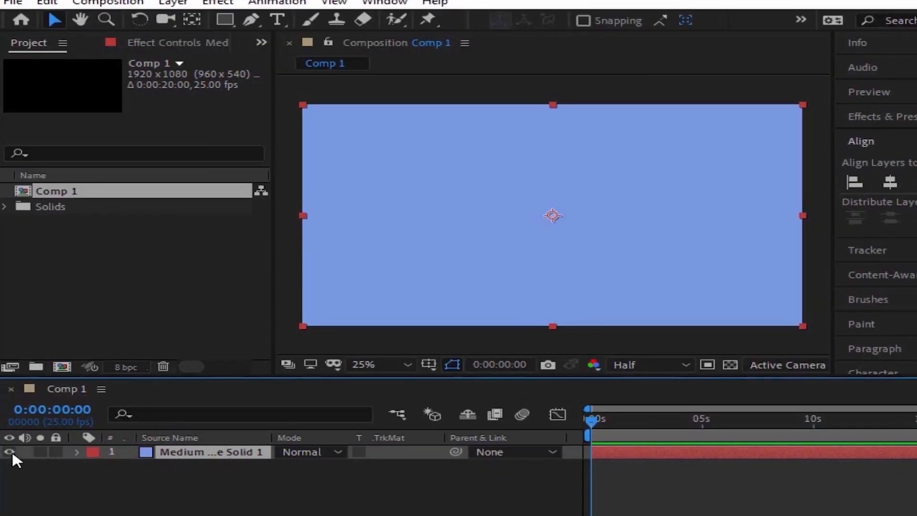
- Switch the blue solid's visibility off and on to compare it with the composition's black background
left_click(9, 451)
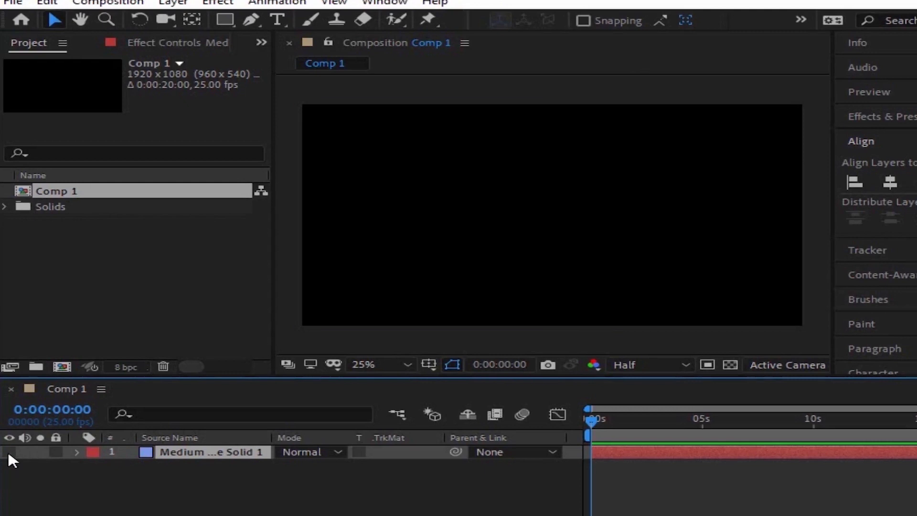
left_click(9, 451)
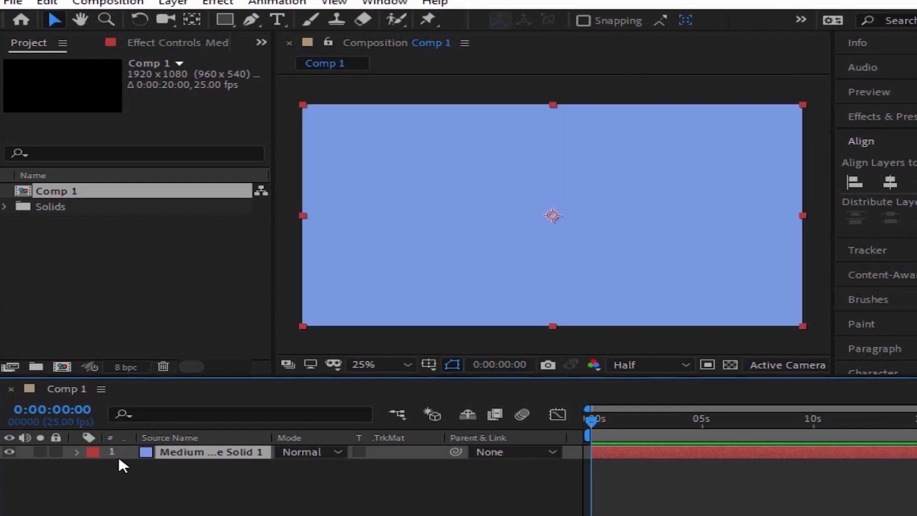
left_click(9, 451)
left_click(10, 451)
left_click(9, 451)
- Change the composition's background colour to red in the composition settings
left_click(108, 3)
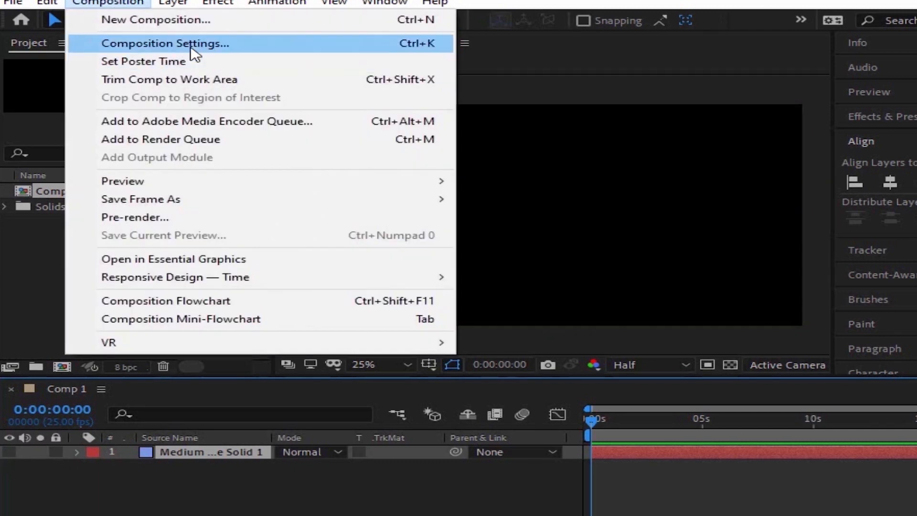
left_click(190, 48)
left_click(433, 340)
left_click(390, 144)
left_click(612, 115)
left_click(740, 433)
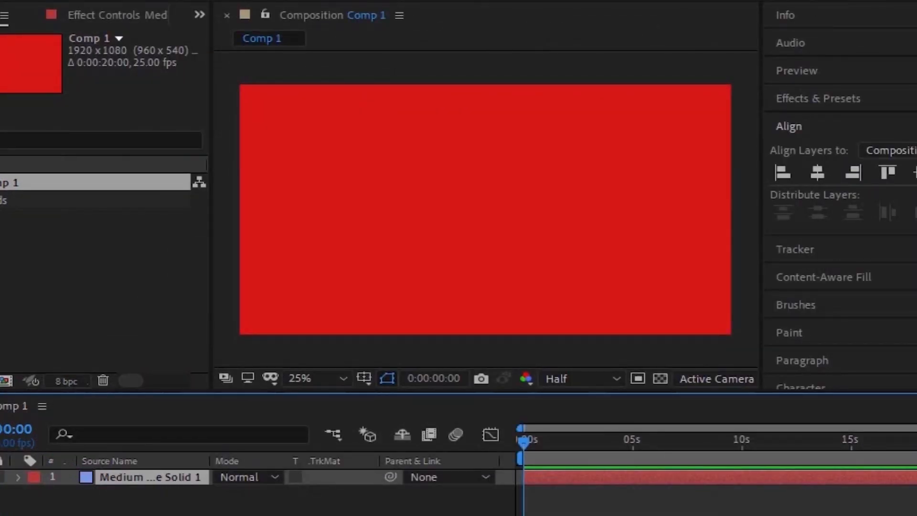
- Toggle the blue solid's visibility and the transparency grid to compare the solid, the red background and transparency
left_click(0, 477)
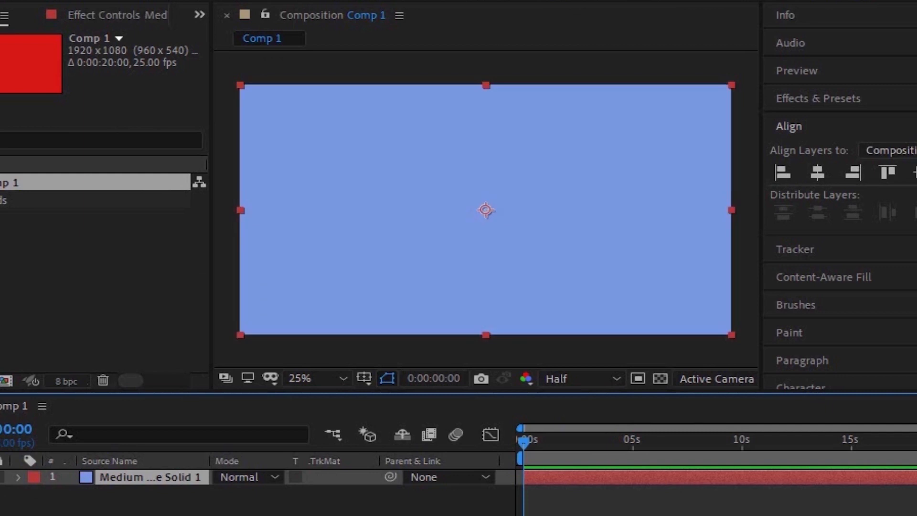
left_click(0, 477)
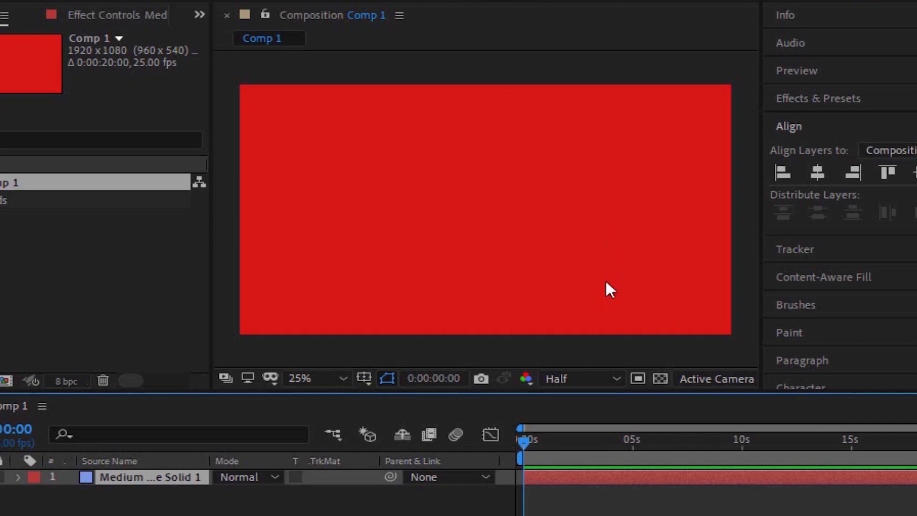
left_click(661, 378)
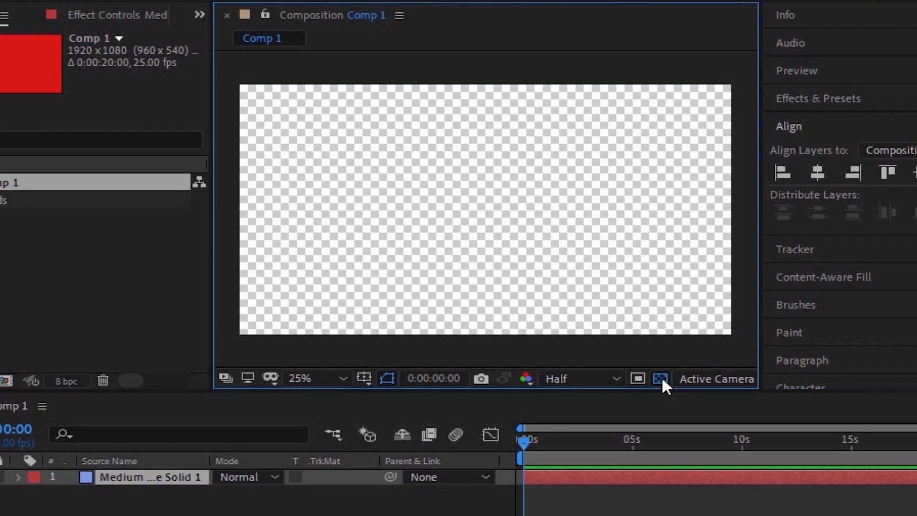
left_click(662, 378)
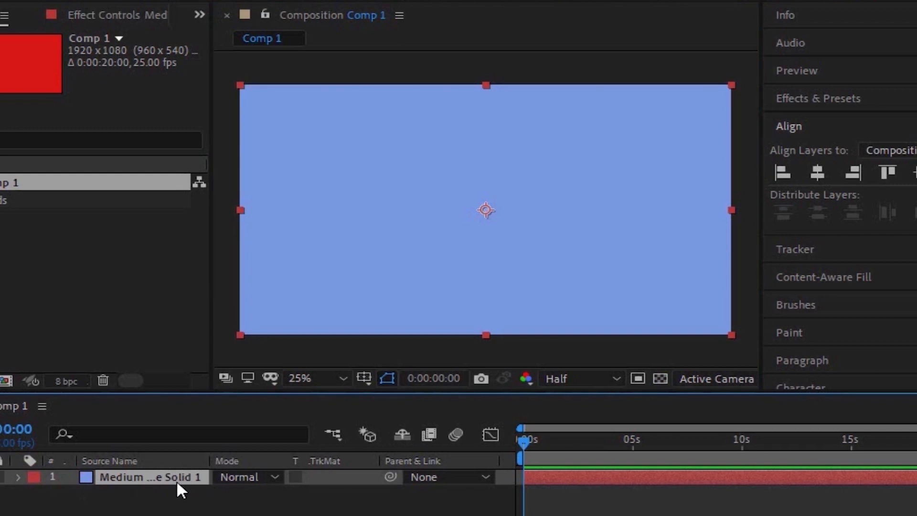
- Scale the blue solid down to 71% to expose the red background, and set its scale back to 100%
key("s")
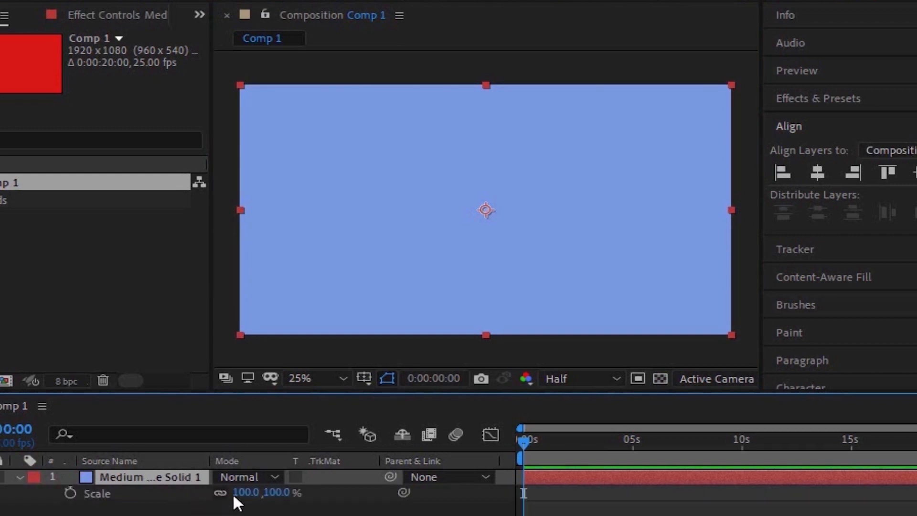
left_click_drag(234, 493, 218, 499)
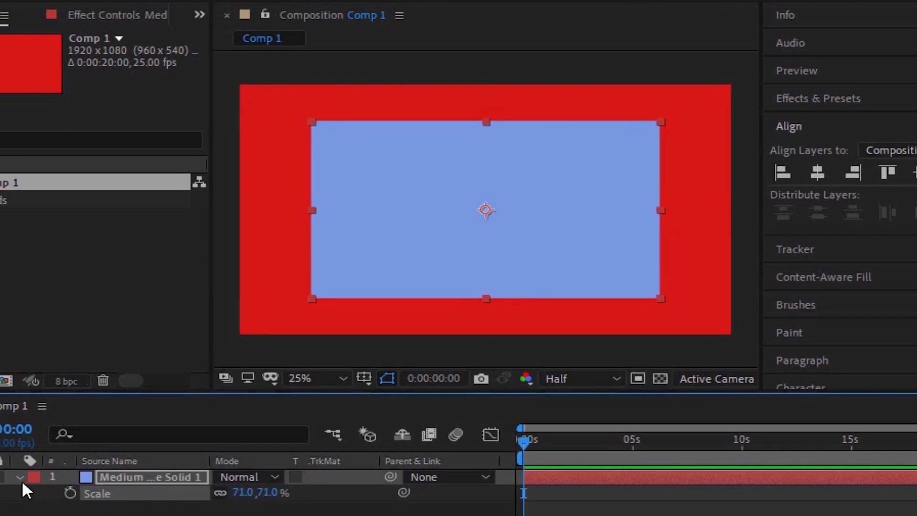
left_click(242, 493)
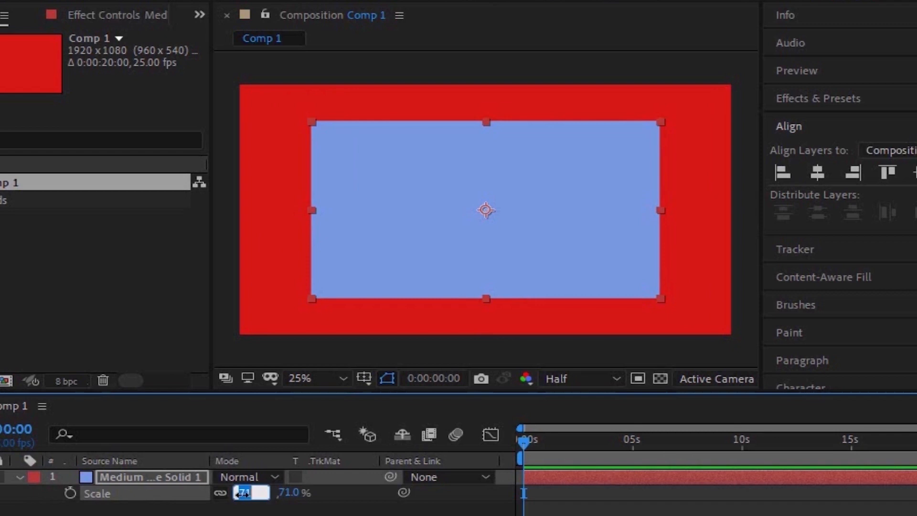
type("100")
key("Return")
key("s")
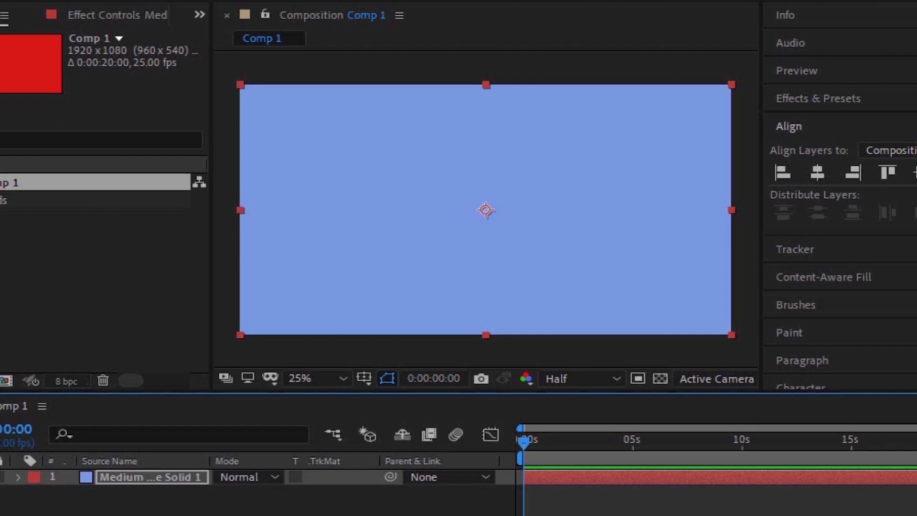
- Add a new empty shape layer above the blue solid
right_click(305, 515)
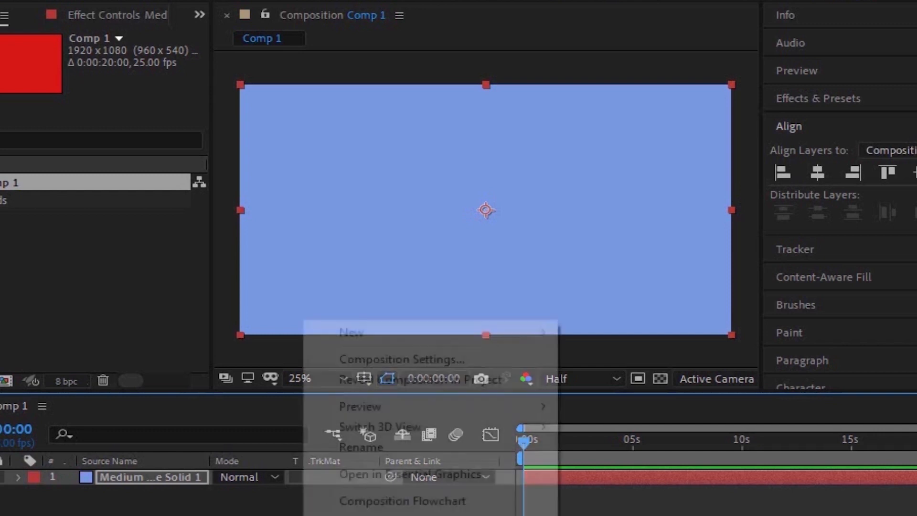
mouse_move(542, 332)
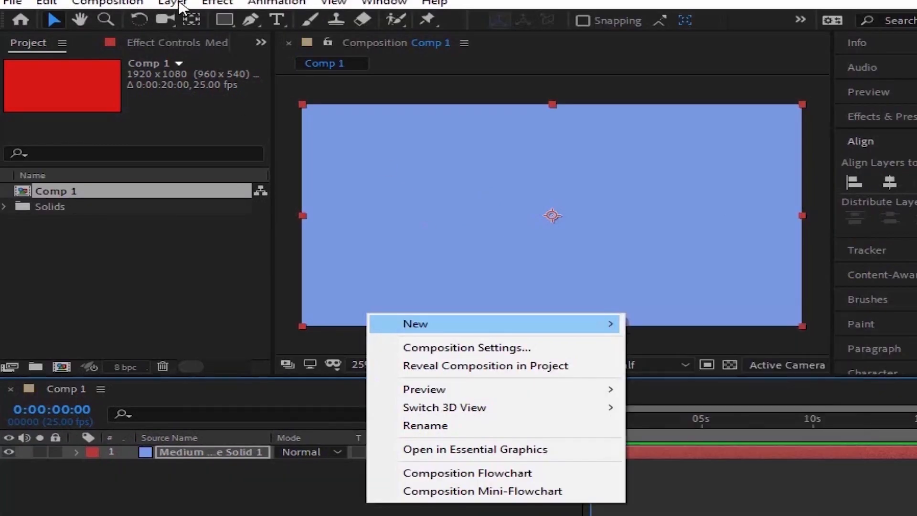
left_click(172, 3)
mouse_move(201, 21)
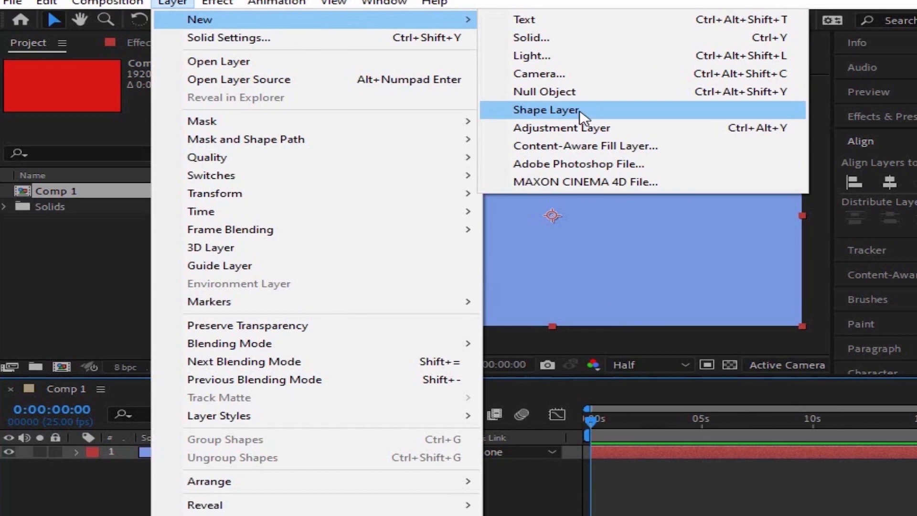
left_click(546, 110)
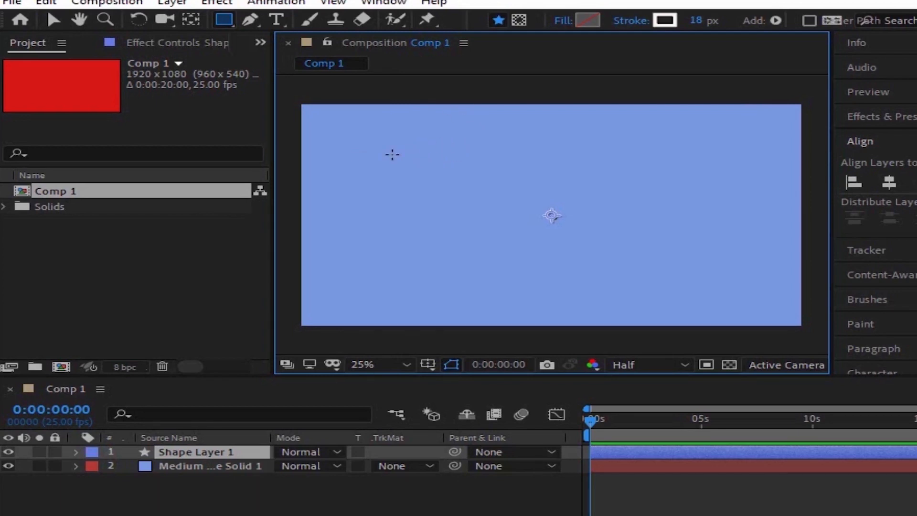
- Draw a wide rectangle near the middle of the composition on the shape layer with the Rectangle tool
left_click_drag(397, 178, 397, 178)
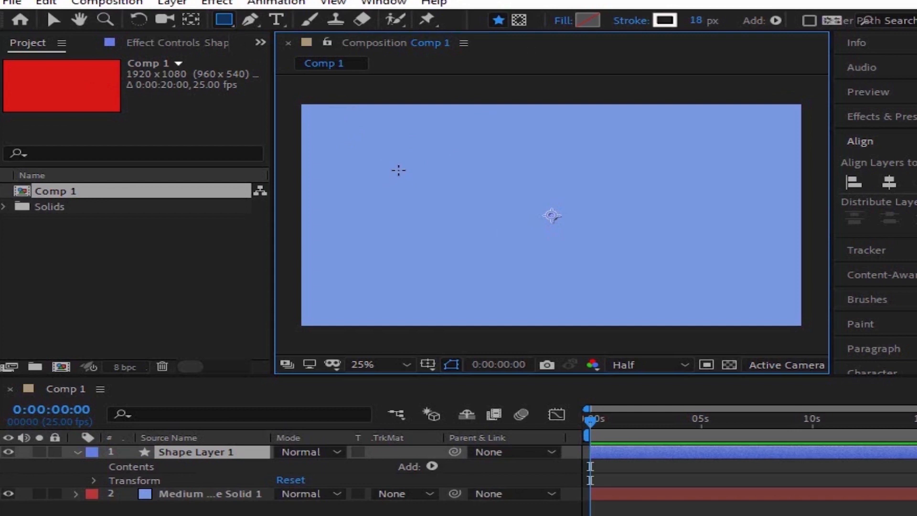
left_click(233, 28)
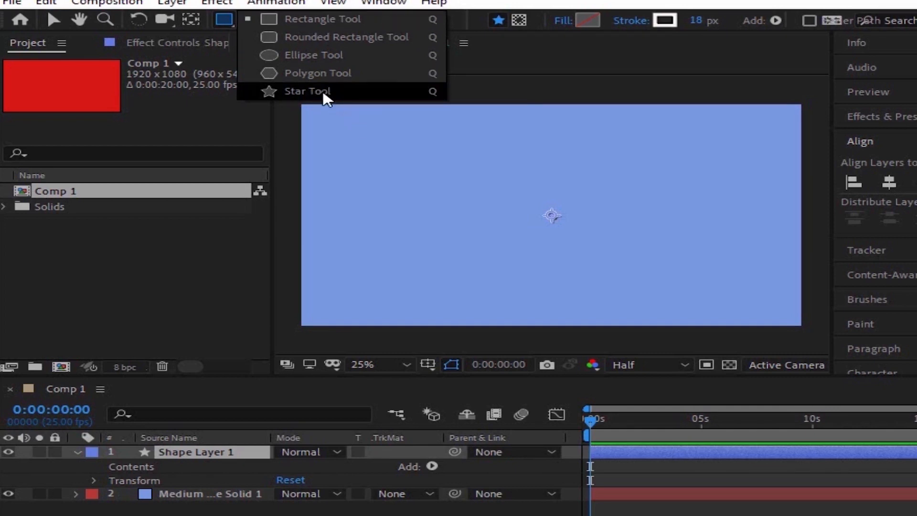
left_click(327, 26)
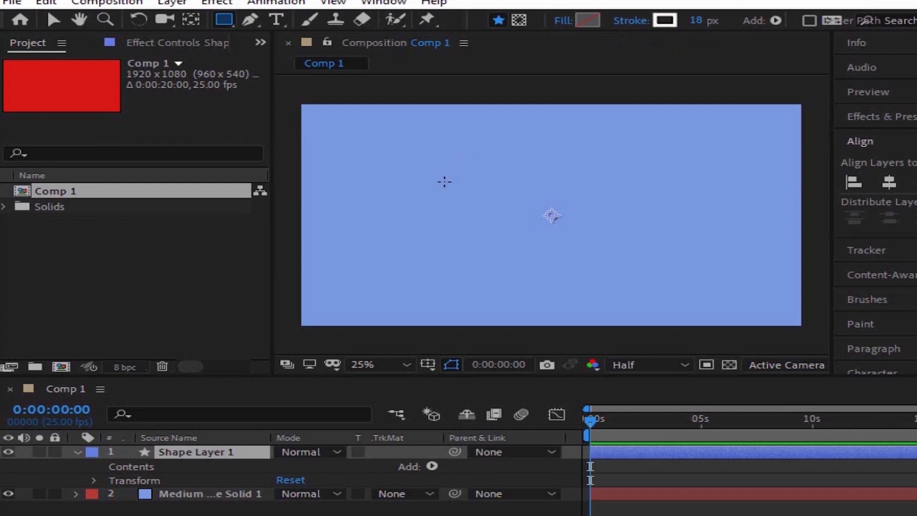
left_click_drag(426, 164, 625, 229)
- Set the rectangle's fill type to Solid Color with Normal blending and 100% opacity
left_click(563, 21)
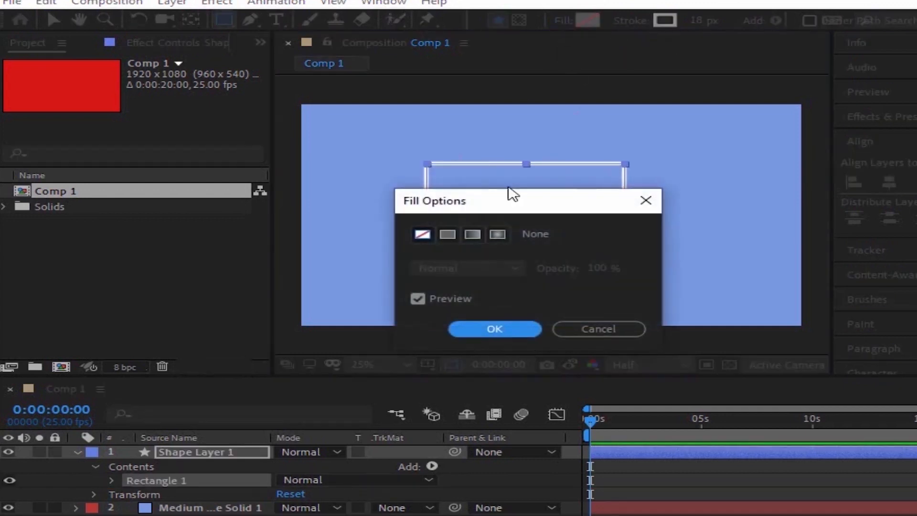
left_click(451, 234)
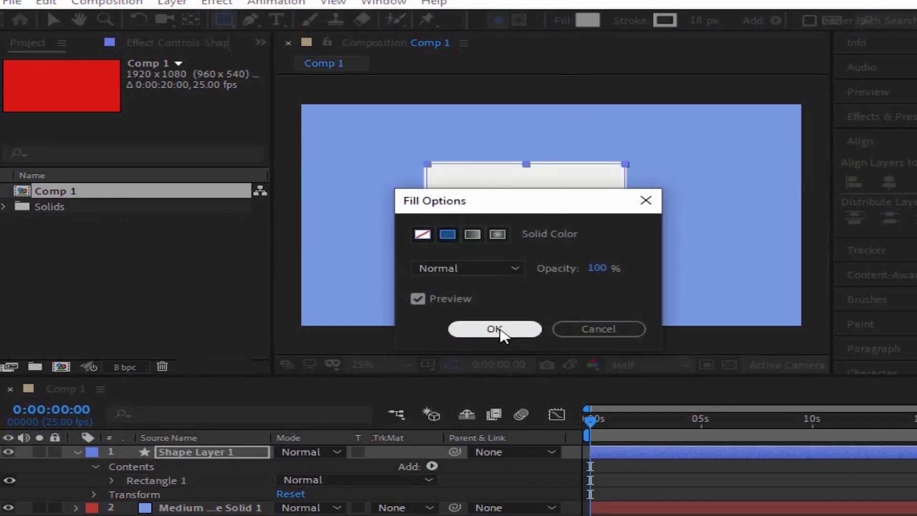
left_click(500, 331)
- Change the rectangle's fill colour to a bright yellow
left_click(586, 22)
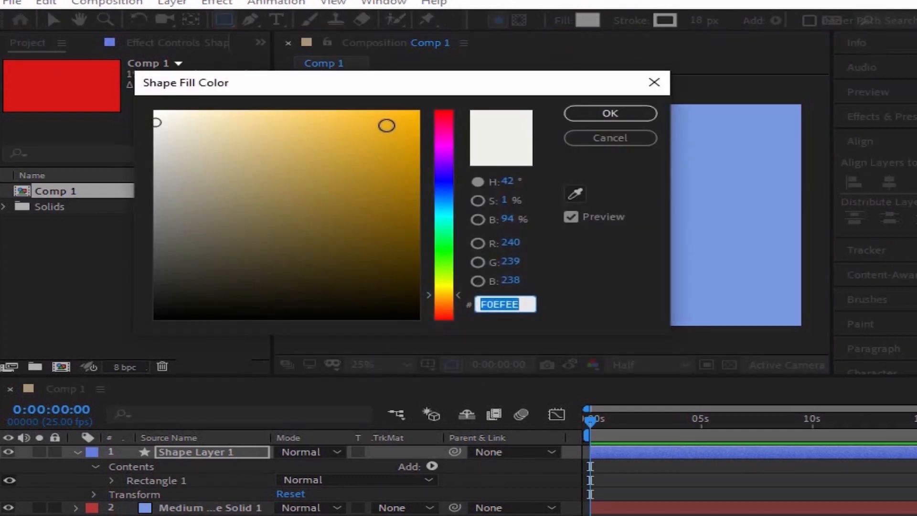
left_click(398, 120)
left_click(443, 129)
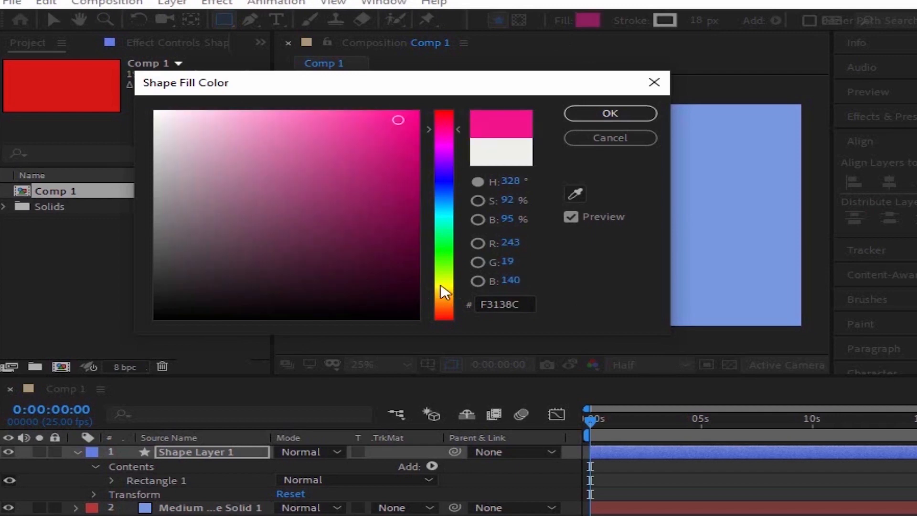
left_click(440, 284)
left_click(592, 107)
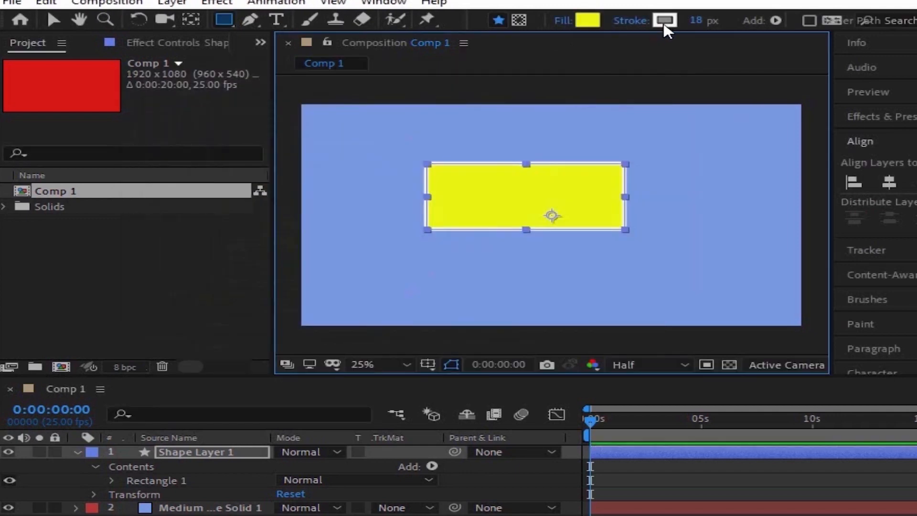
- Give the rectangle a light red stroke (EF5151) with a width of 41 px and select its shape layer
left_click(665, 26)
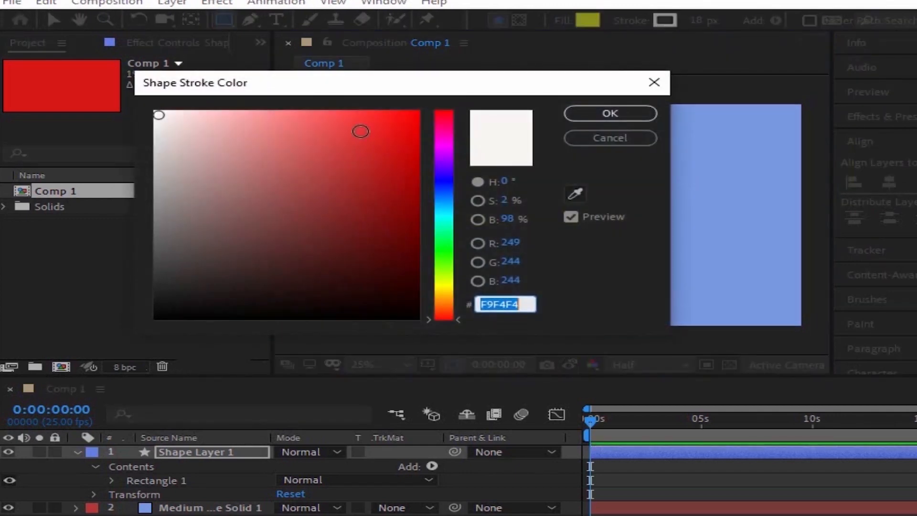
left_click_drag(327, 136, 329, 123)
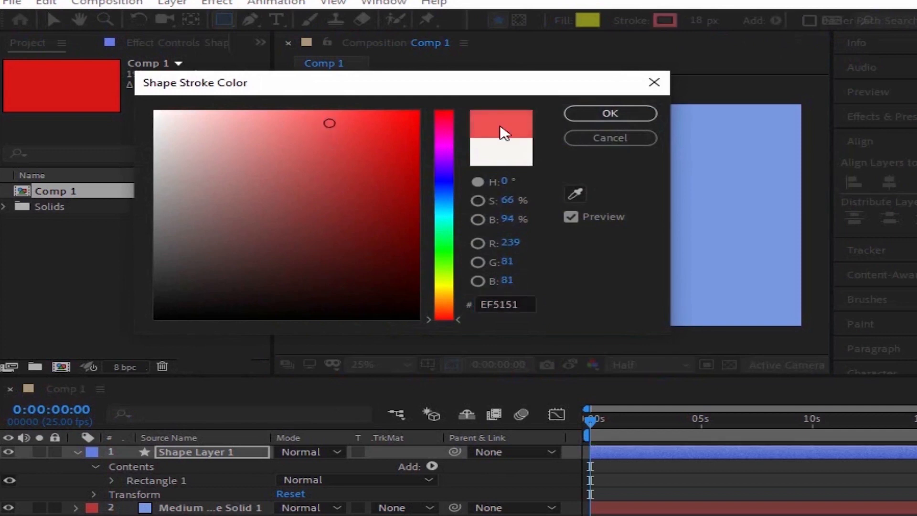
left_click(591, 114)
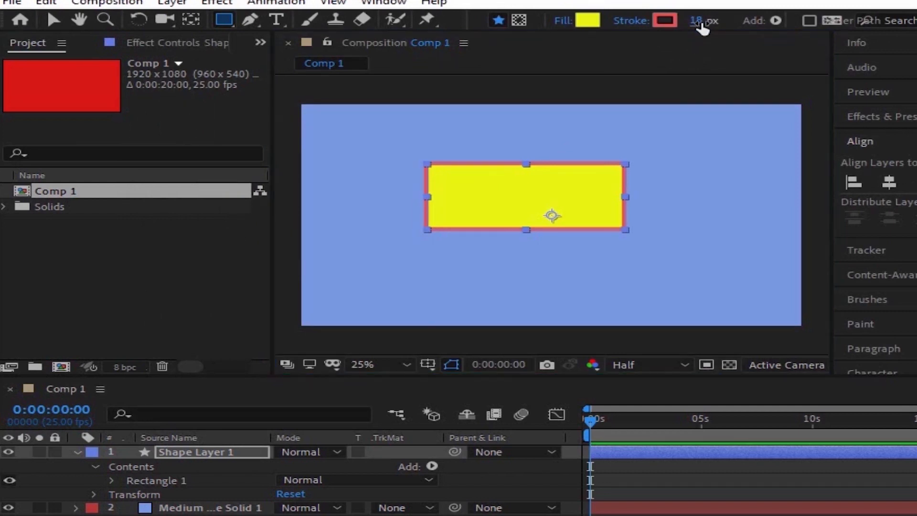
mouse_move(702, 21)
left_mouse_down()
mouse_move(821, 21)
mouse_move(751, 59)
mouse_move(800, 54)
mouse_move(717, 67)
left_mouse_up()
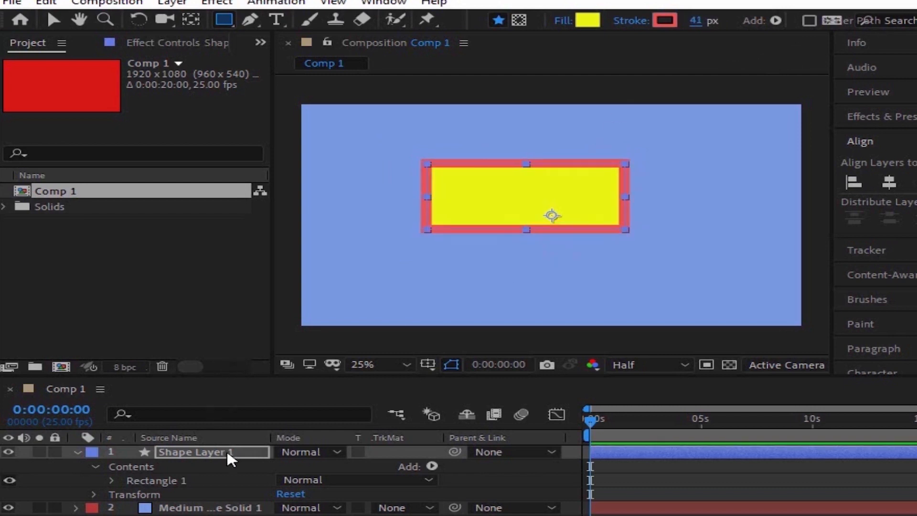
left_click(192, 461)
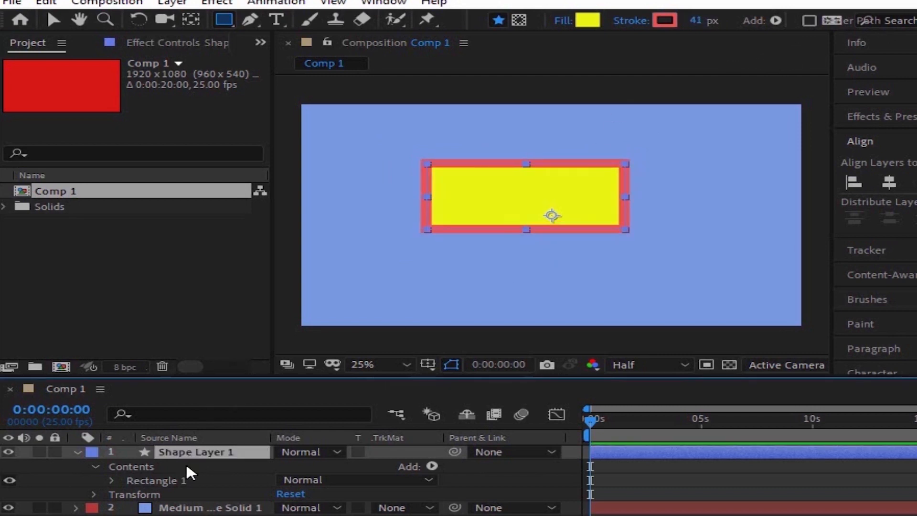